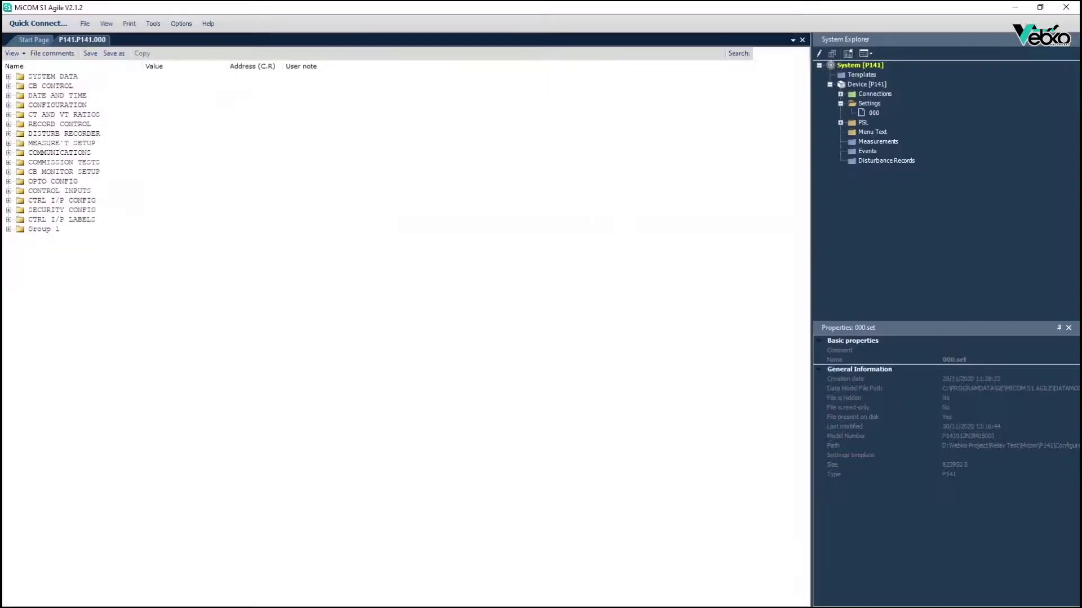
- Expand Group 1 Overcurrent and confirm I> Char Angle reads 45.00 deg without changing it
{"action": "double_click", "coordinate": [31, 229]}
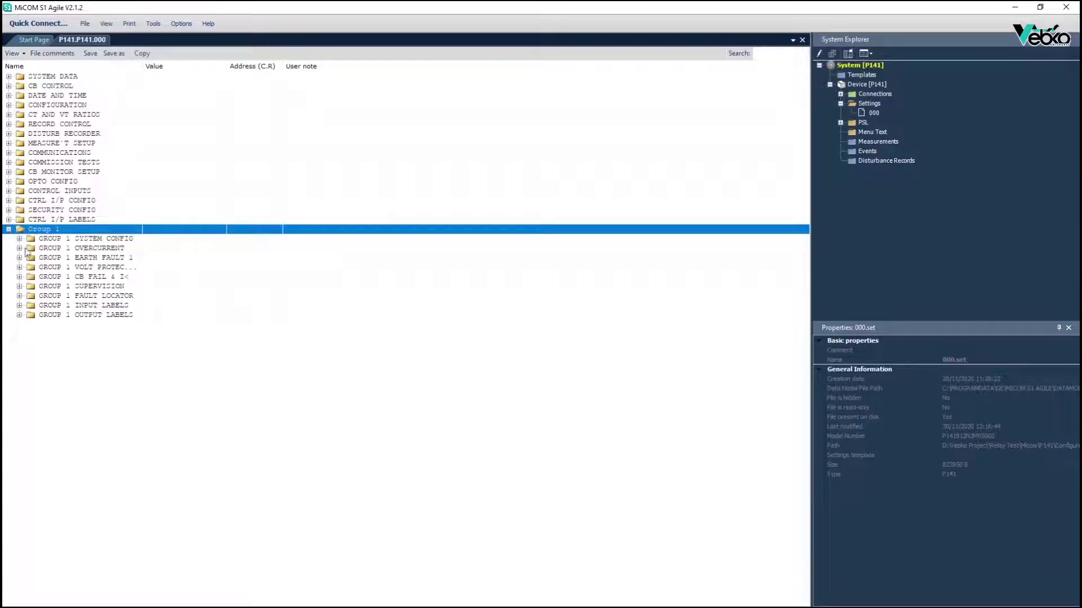
{"action": "double_click", "coordinate": [29, 249]}
{"action": "double_click", "coordinate": [70, 355]}
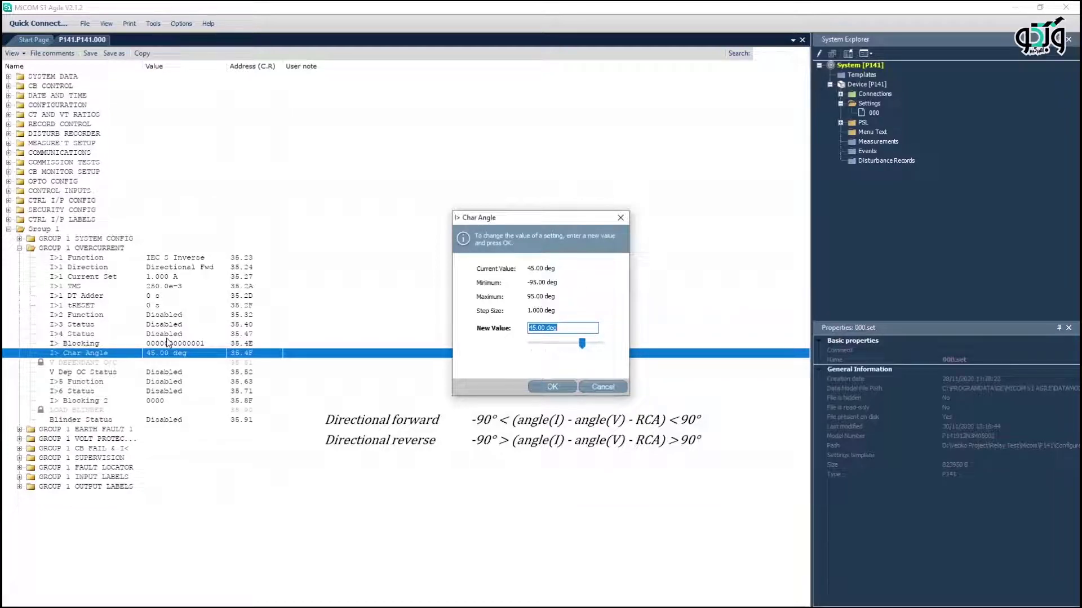
{"action": "key", "text": "Escape"}
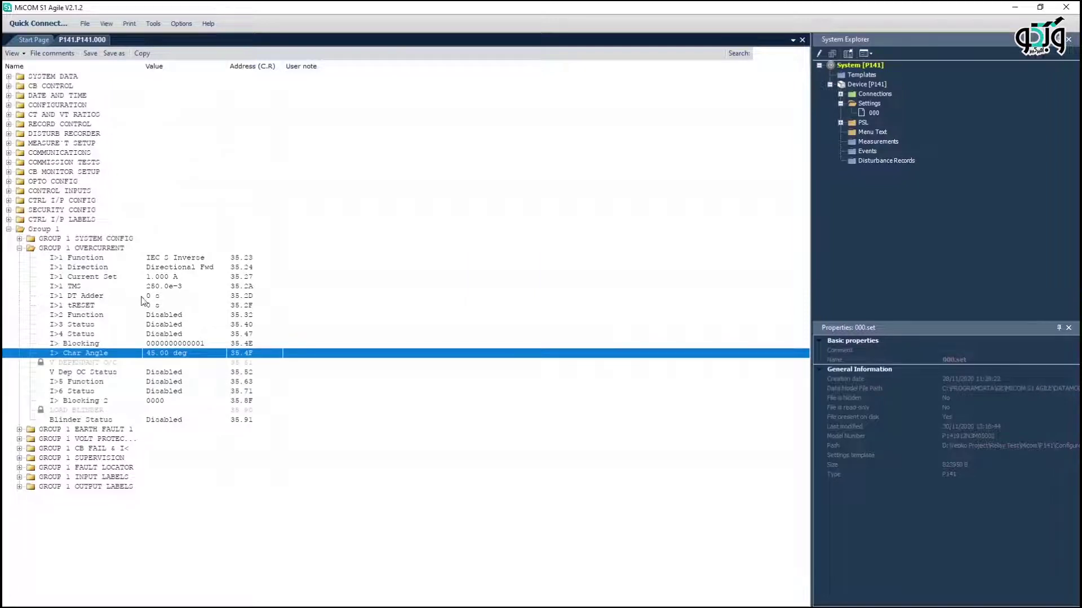
{"action": "left_click", "coordinate": [121, 259]}
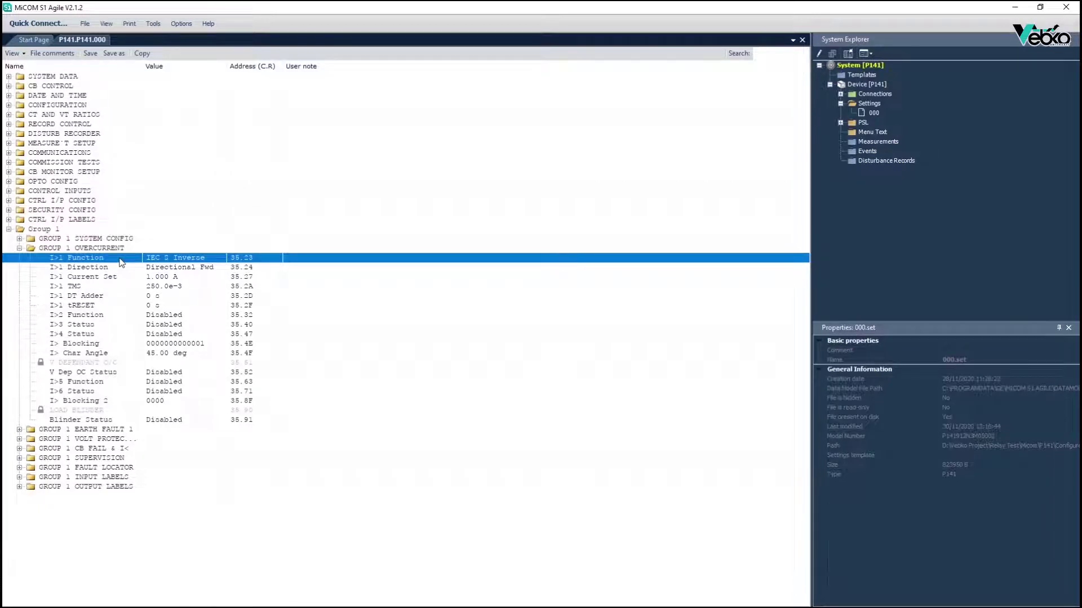
{"action": "key", "text": "Down"}
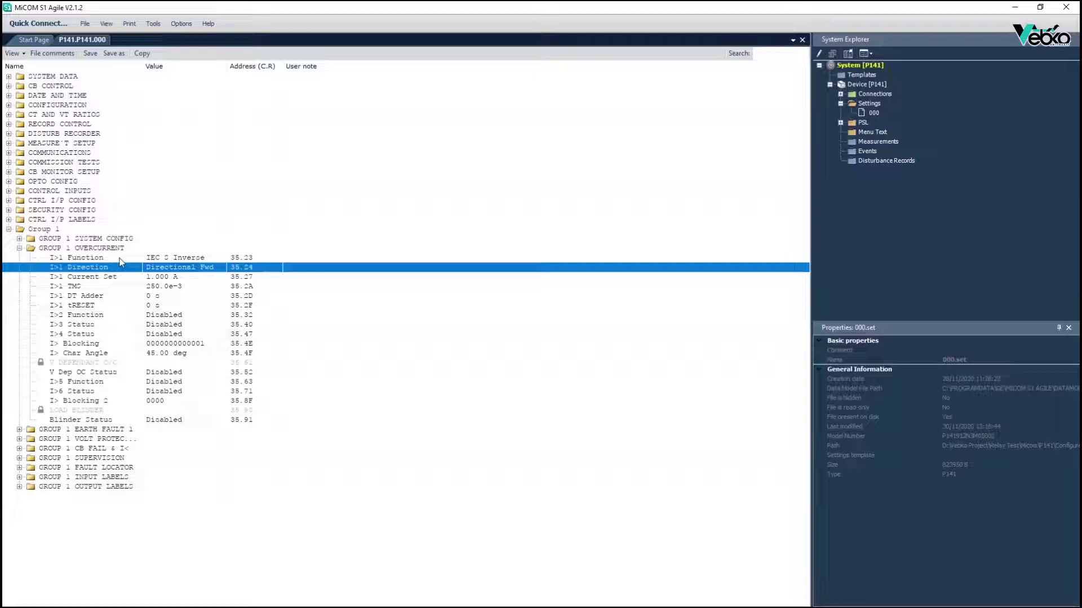
{"action": "key", "text": "Down"}
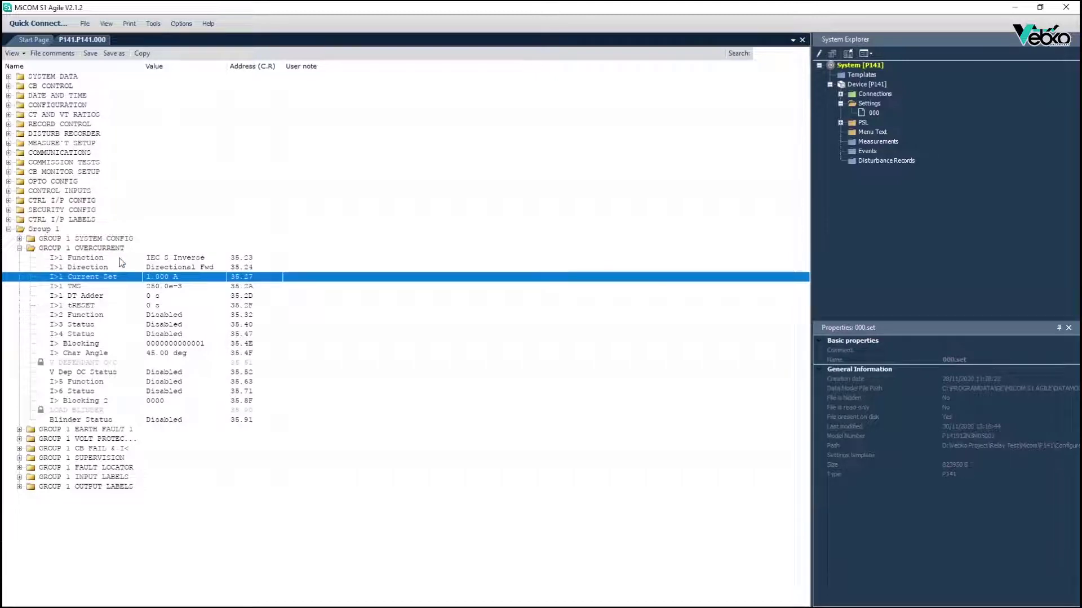
{"action": "key", "text": "Down"}
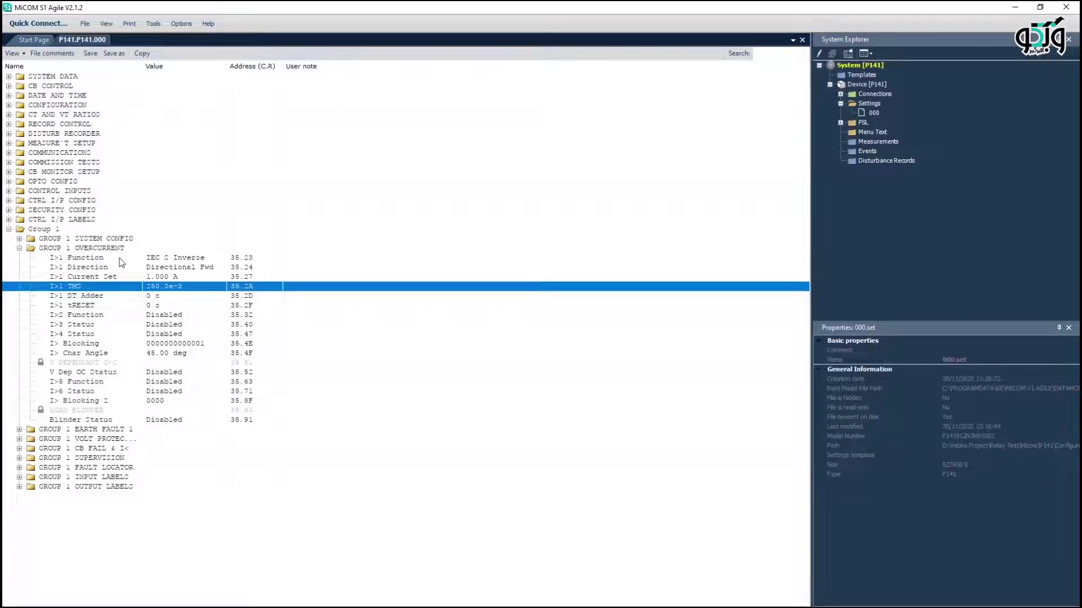
{"action": "left_click", "coordinate": [117, 319]}
{"action": "double_click", "coordinate": [117, 319]}
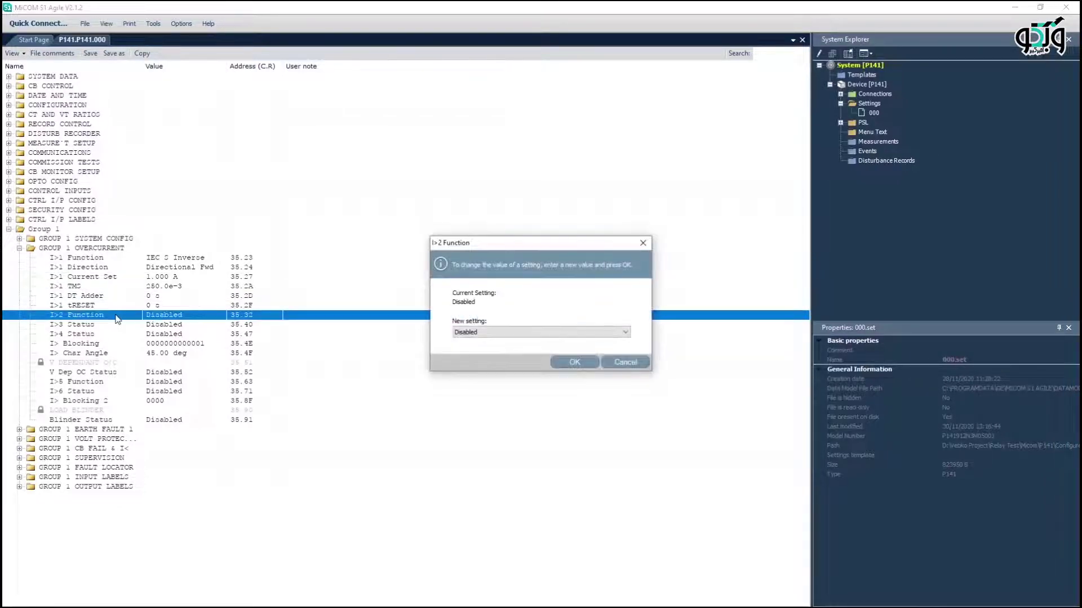
{"action": "key", "text": "Escape"}
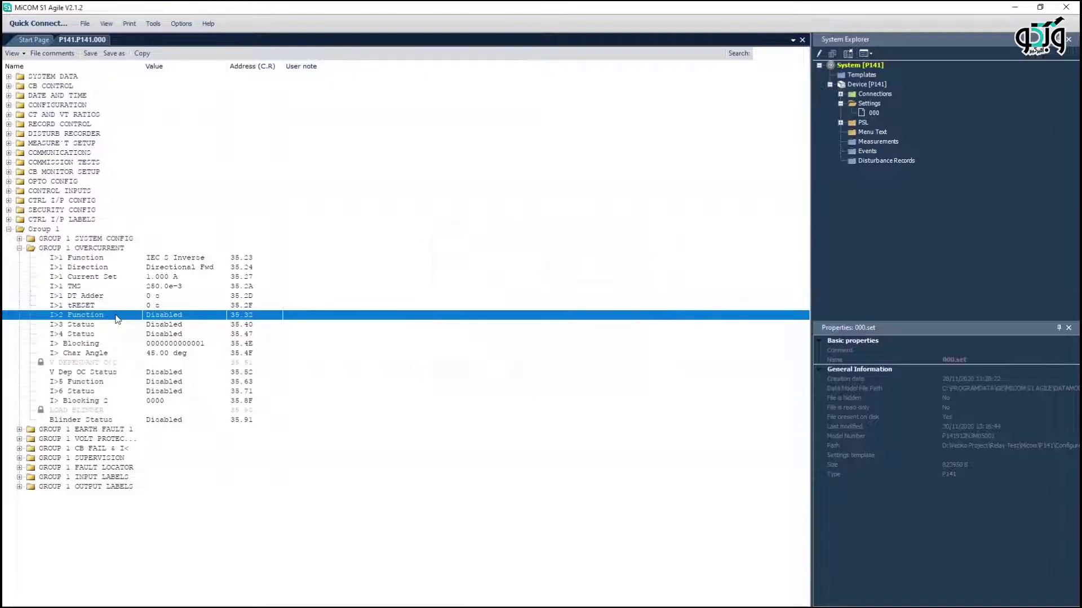
{"action": "double_click", "coordinate": [115, 345]}
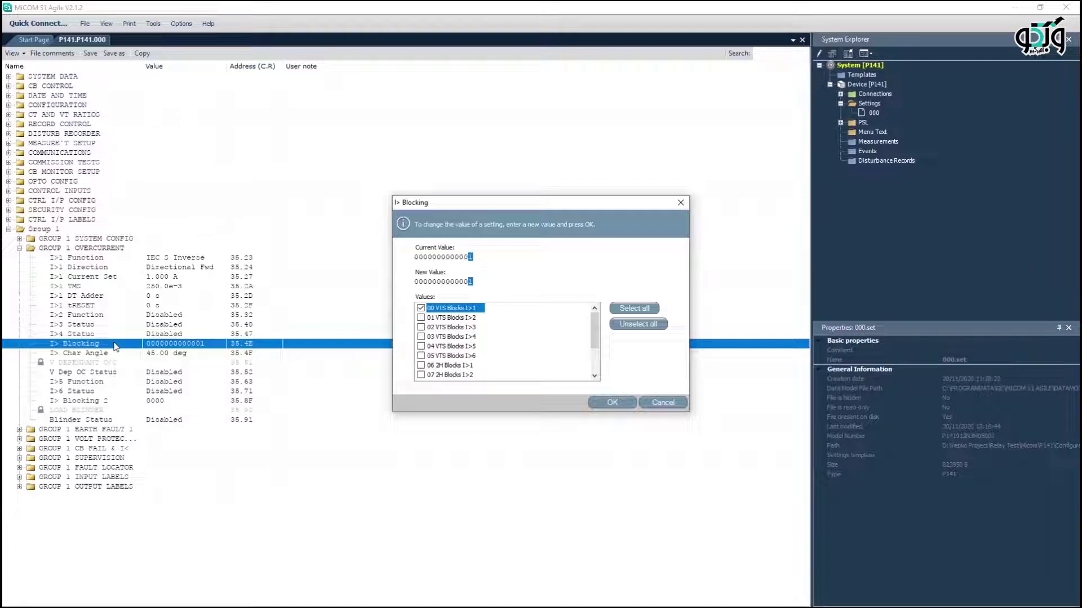
{"action": "key", "text": "Escape"}
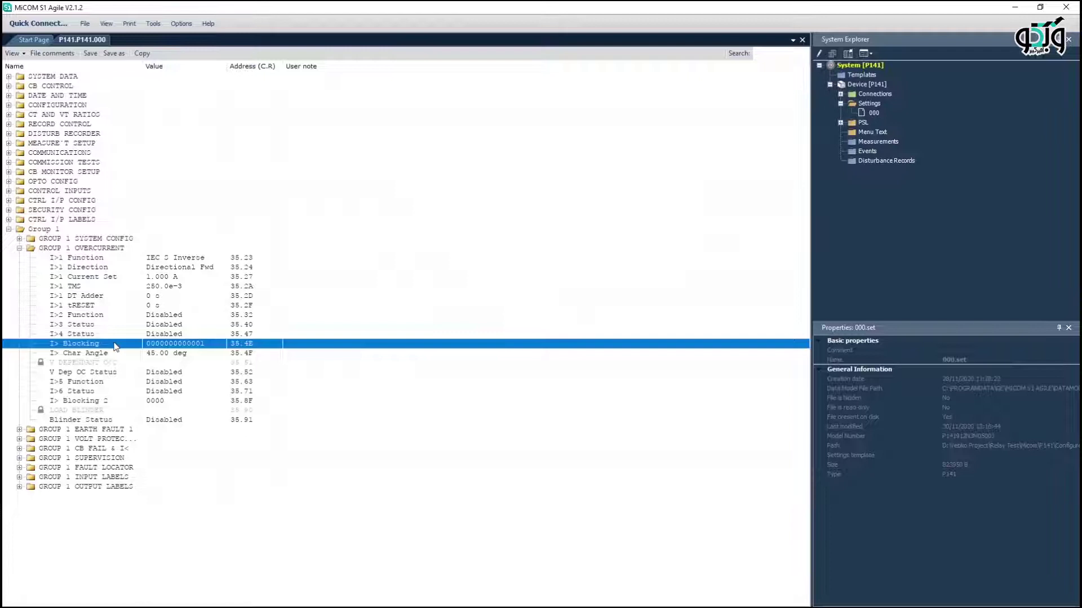
{"action": "double_click", "coordinate": [115, 353]}
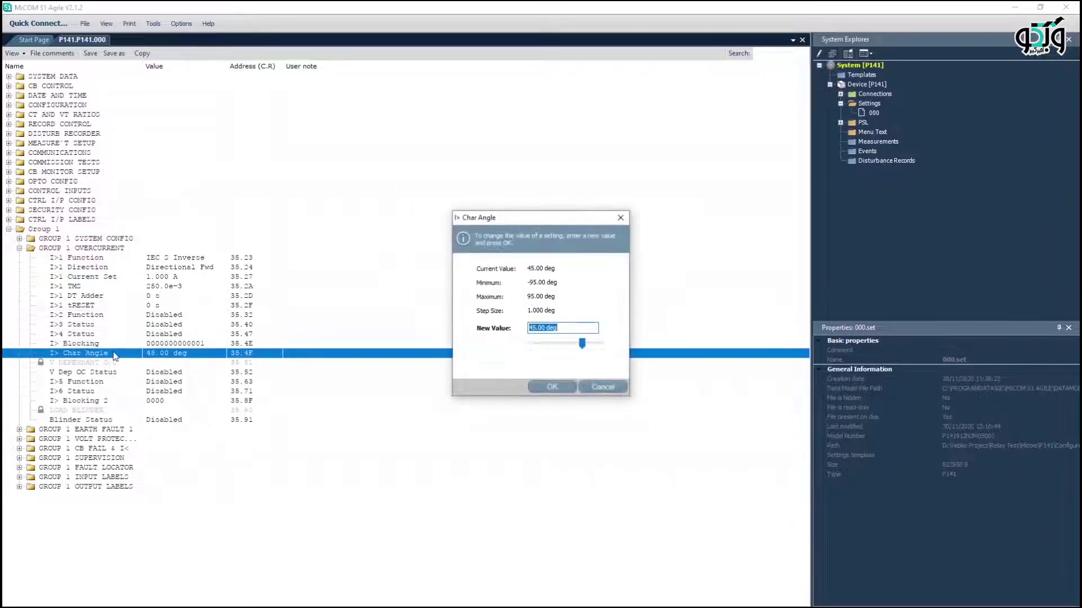
{"action": "key", "text": "Escape"}
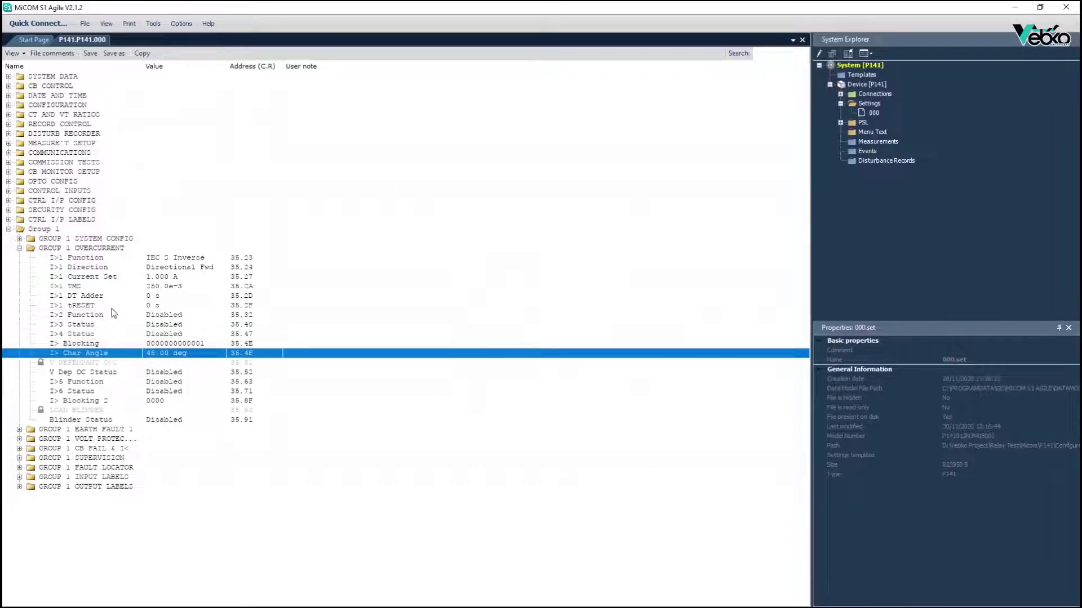
{"action": "double_click", "coordinate": [113, 268]}
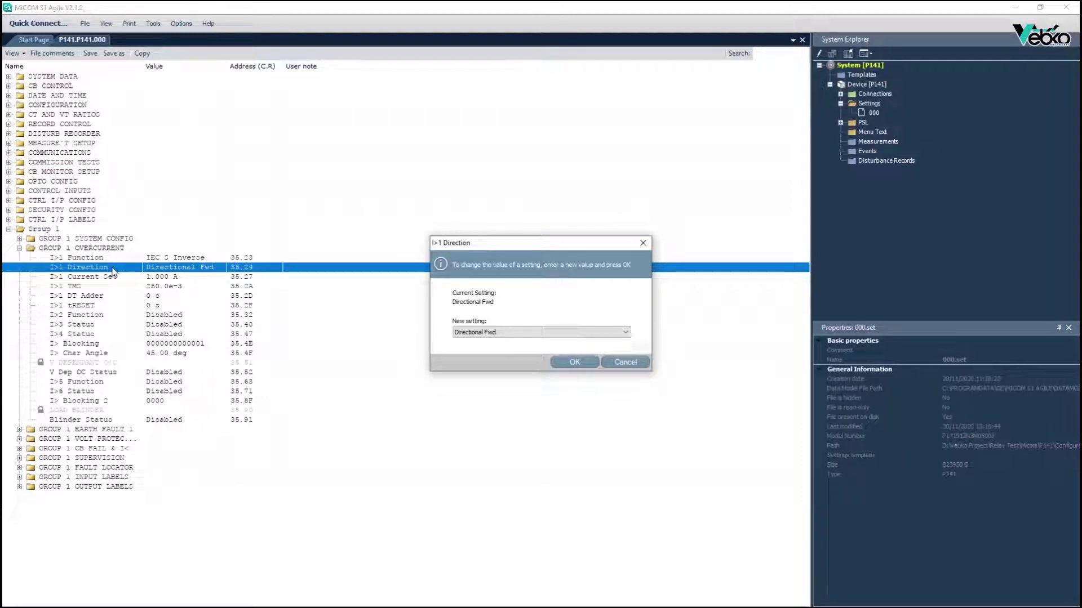
{"action": "key", "text": "Escape"}
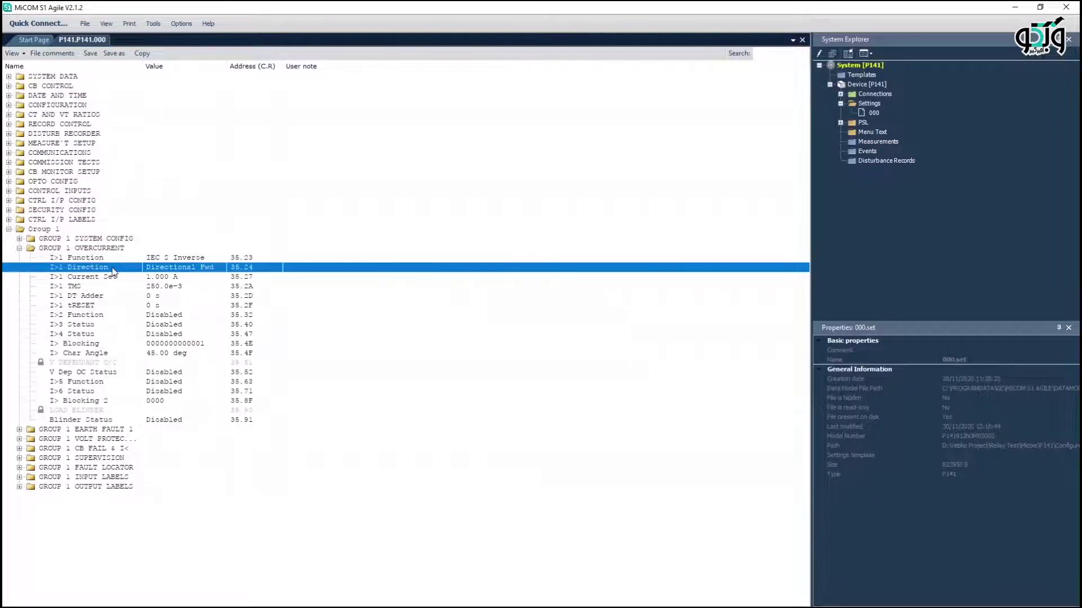
{"action": "double_click", "coordinate": [112, 268]}
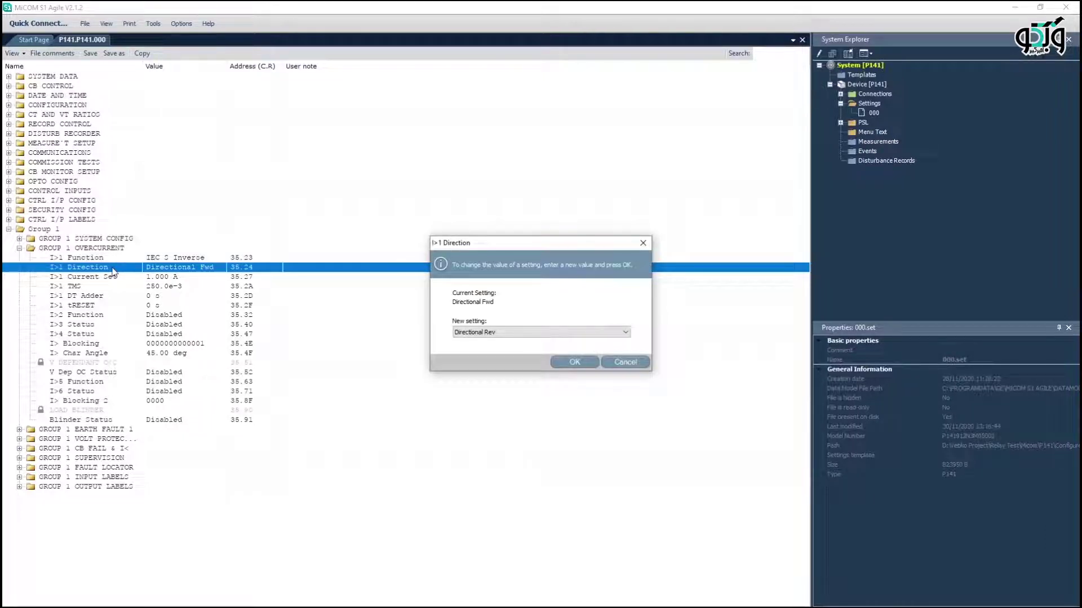
{"action": "key", "text": "Escape"}
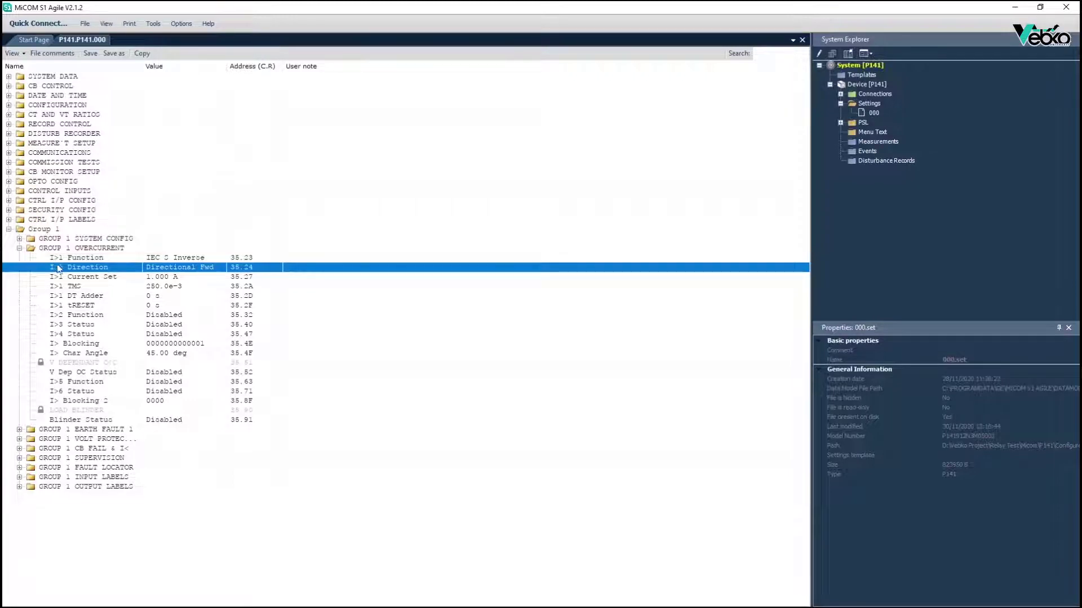
{"action": "left_click", "coordinate": [81, 373]}
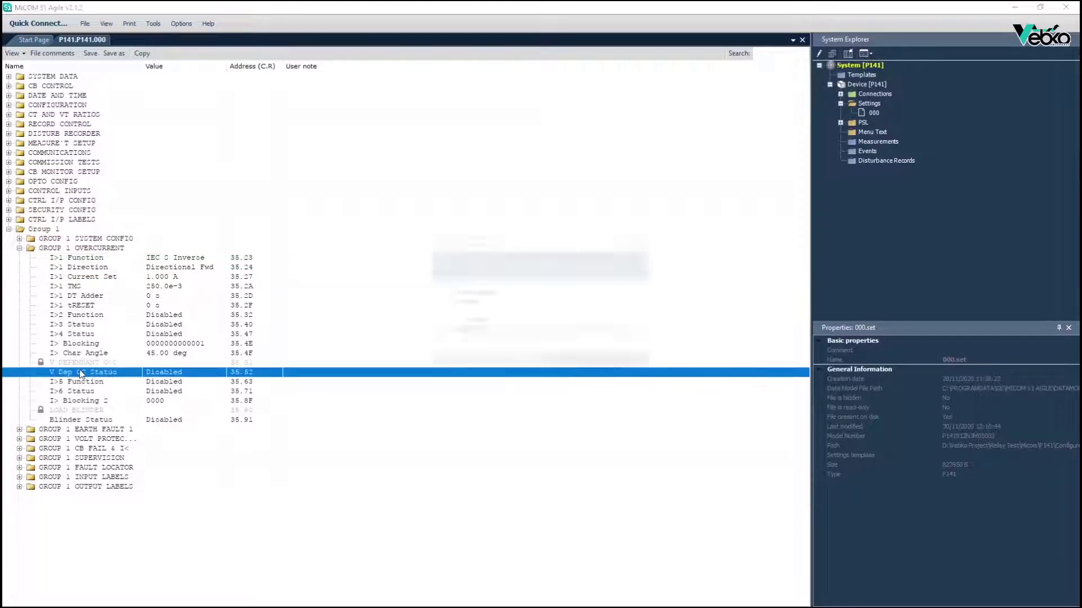
{"action": "double_click", "coordinate": [81, 373]}
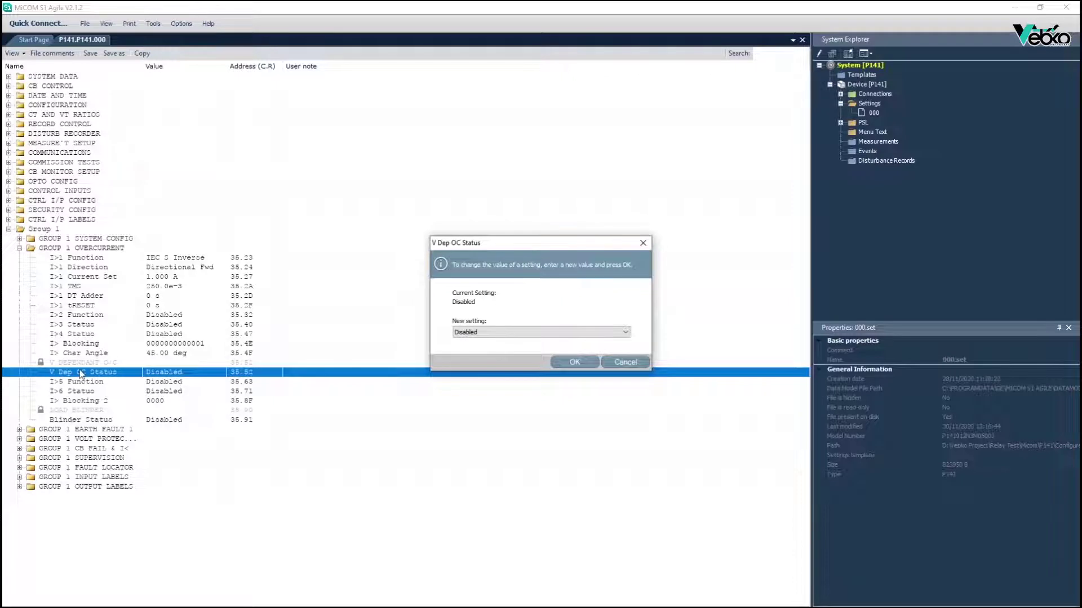
{"action": "key", "text": "Down"}
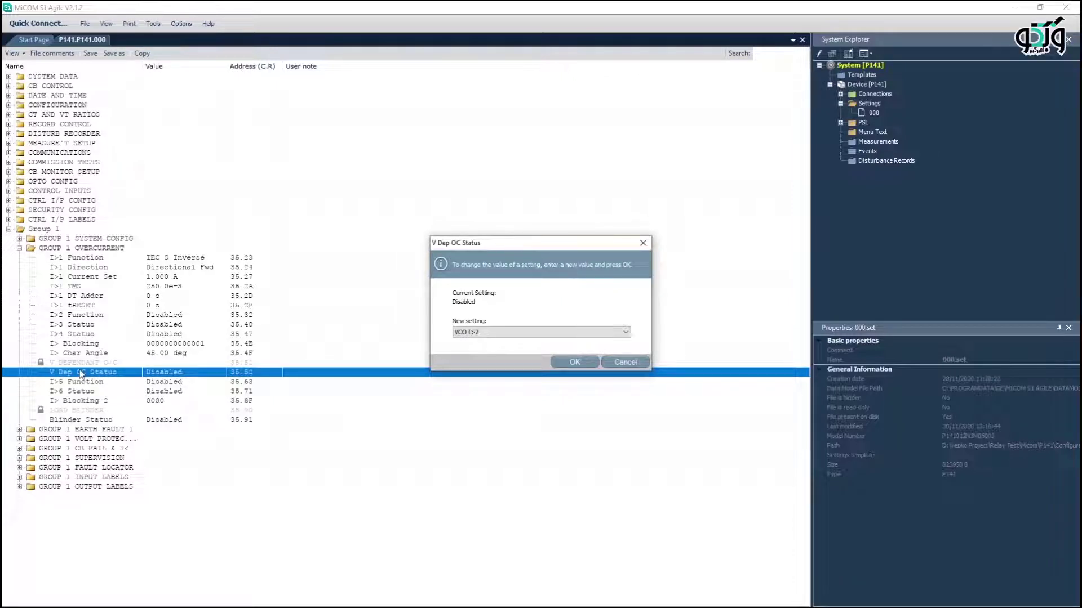
{"action": "key", "text": "Down"}
{"action": "key", "text": "Down"}
{"action": "key", "text": "Down"}
{"action": "key", "text": "Escape"}
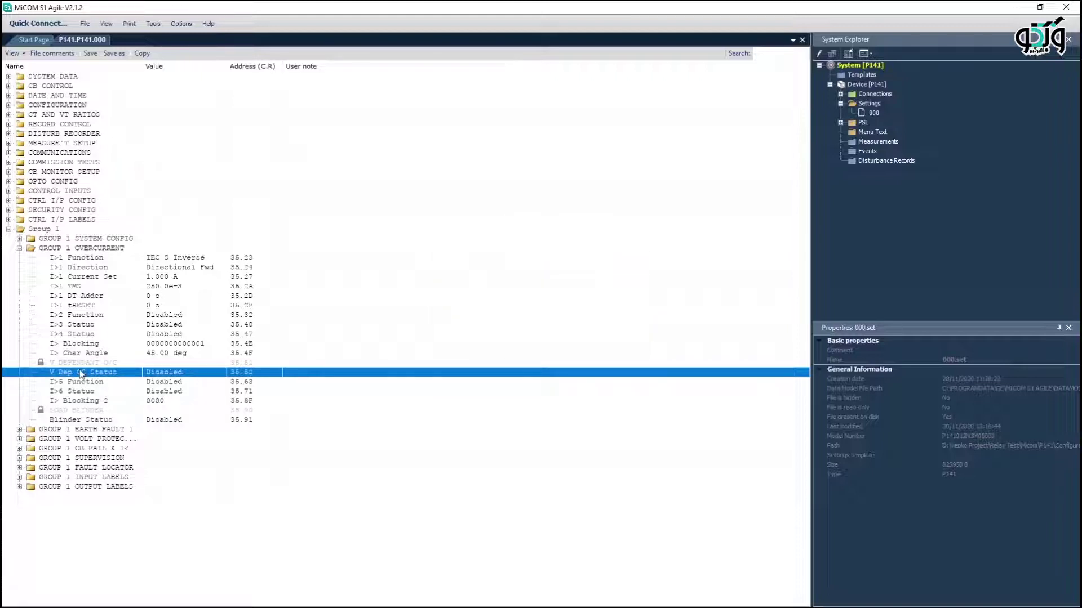
{"action": "double_click", "coordinate": [88, 269]}
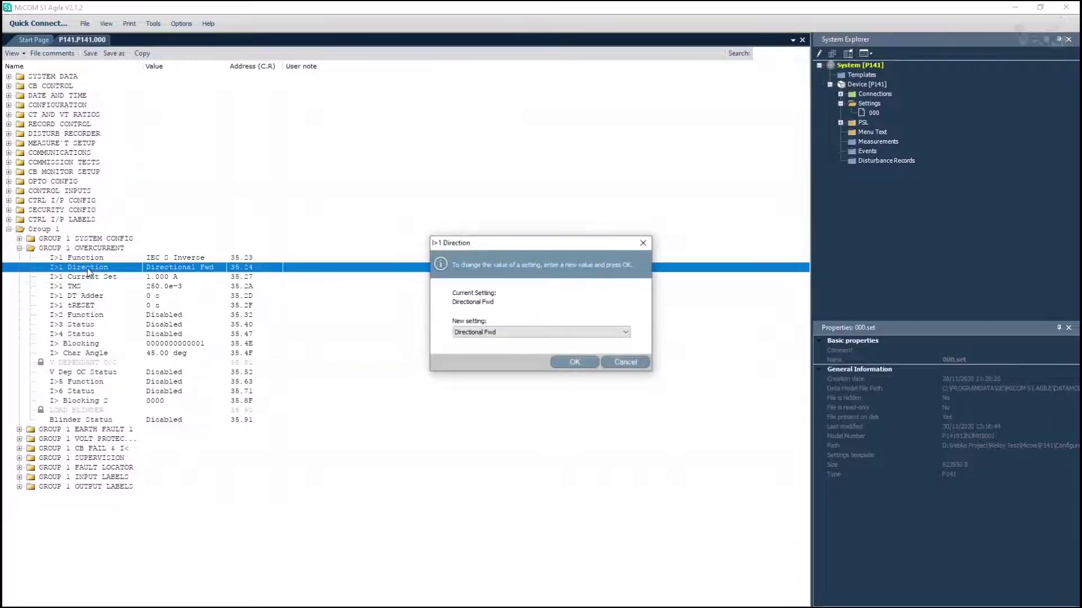
{"action": "key", "text": "Down"}
{"action": "key", "text": "Escape"}
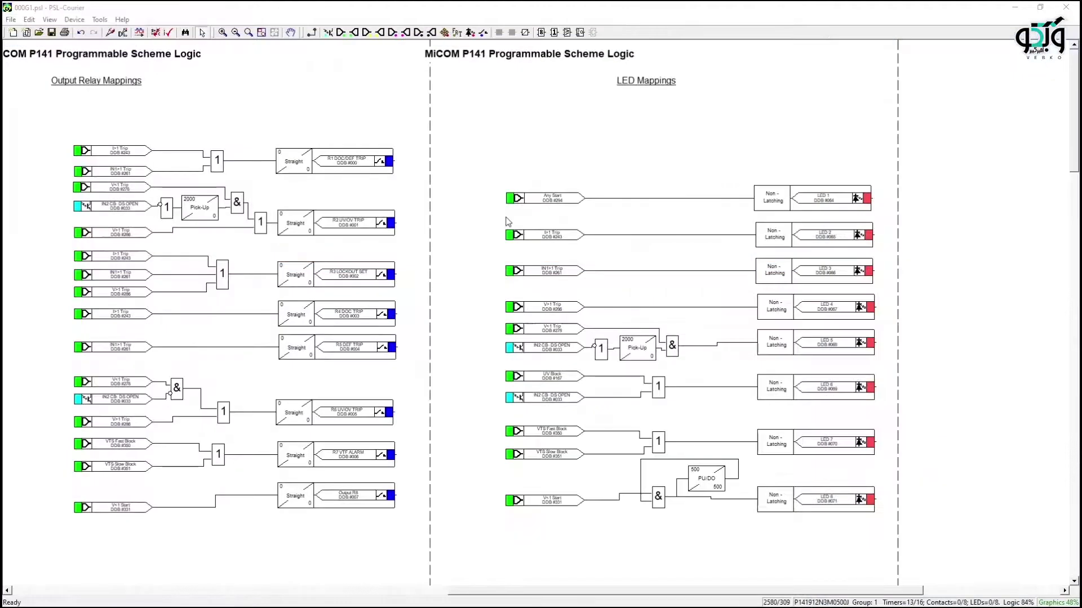
{"action": "left_click", "coordinate": [528, 233]}
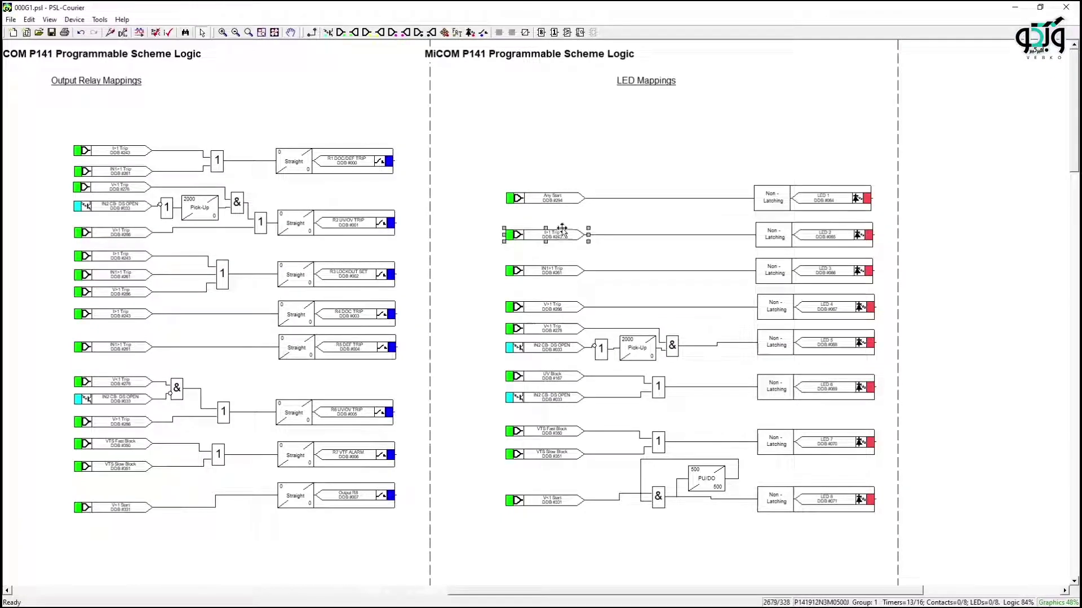
{"action": "left_click", "coordinate": [126, 154]}
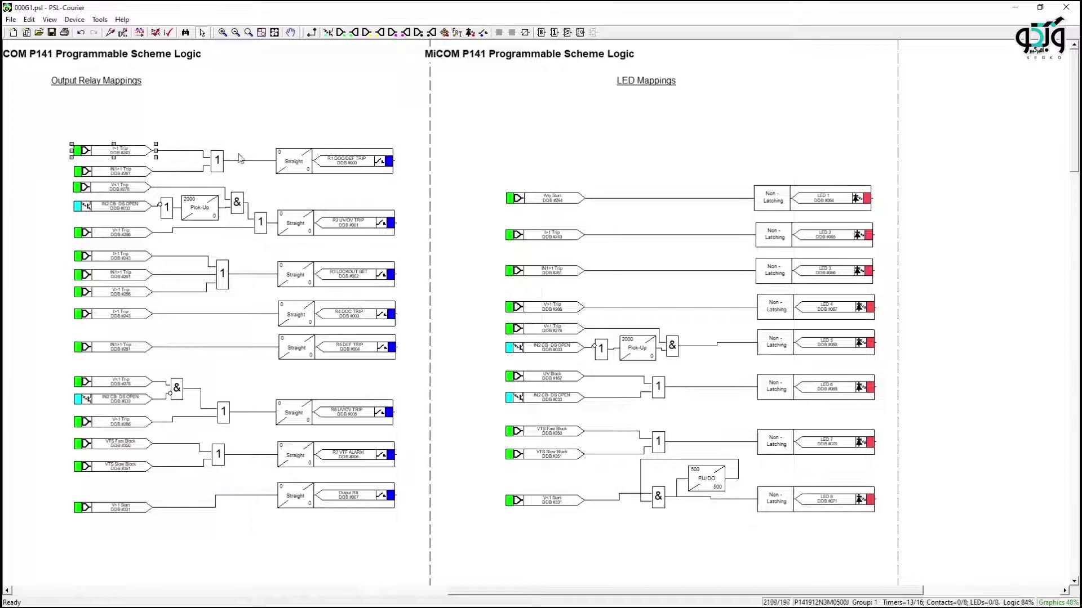
{"action": "double_click", "coordinate": [303, 157]}
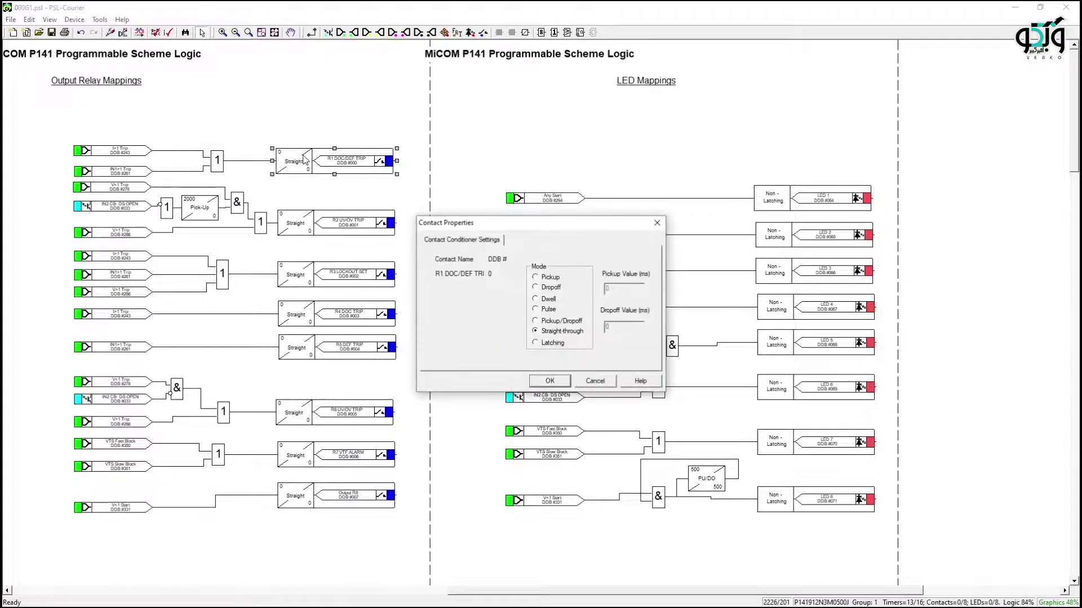
{"action": "key", "text": "Escape"}
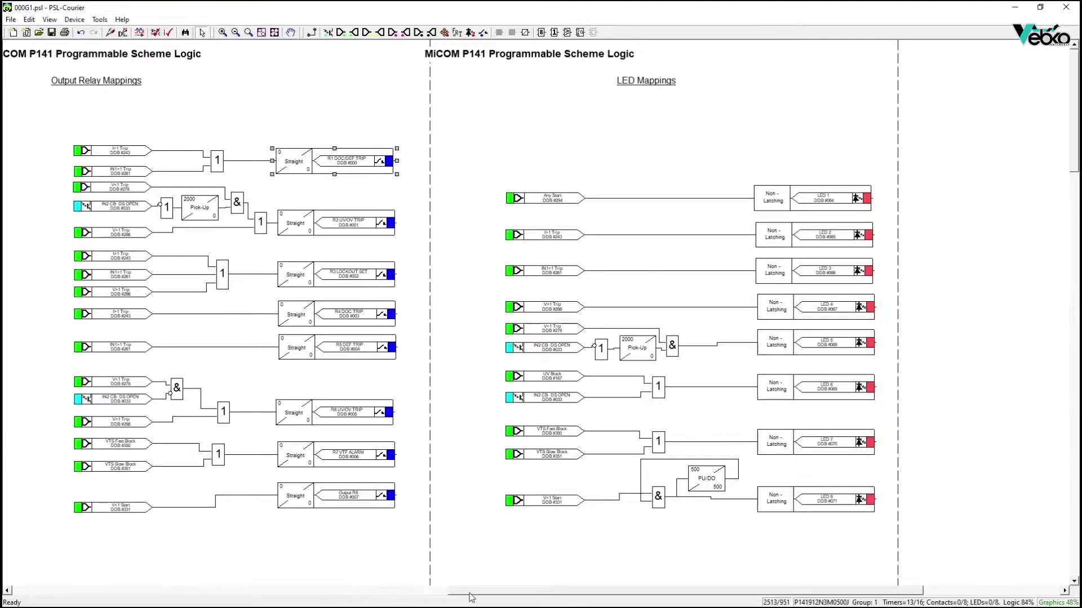
{"action": "left_click_drag", "start_coordinate": [470, 591], "coordinate": [128, 597]}
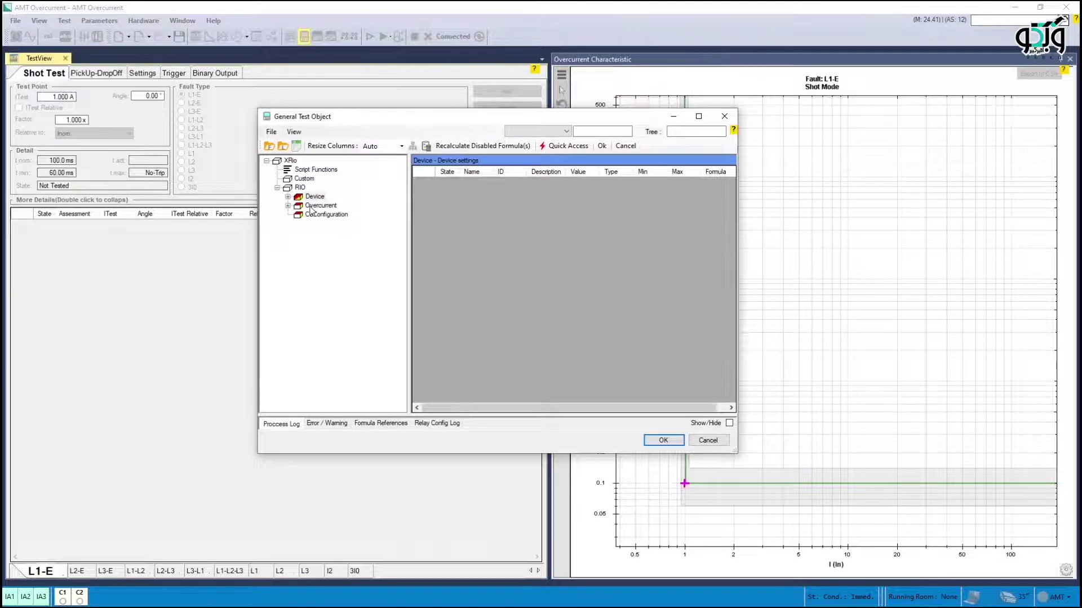
- Open the Overcurrent protection parameters and set the relay behaviour to Directional
{"action": "left_click", "coordinate": [318, 206]}
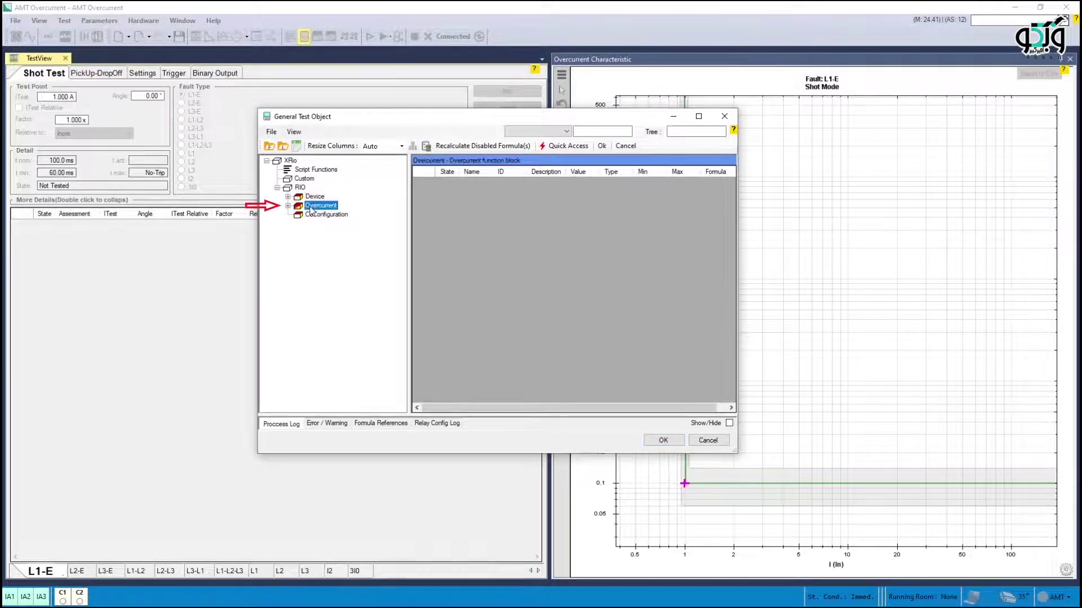
{"action": "double_click", "coordinate": [319, 205]}
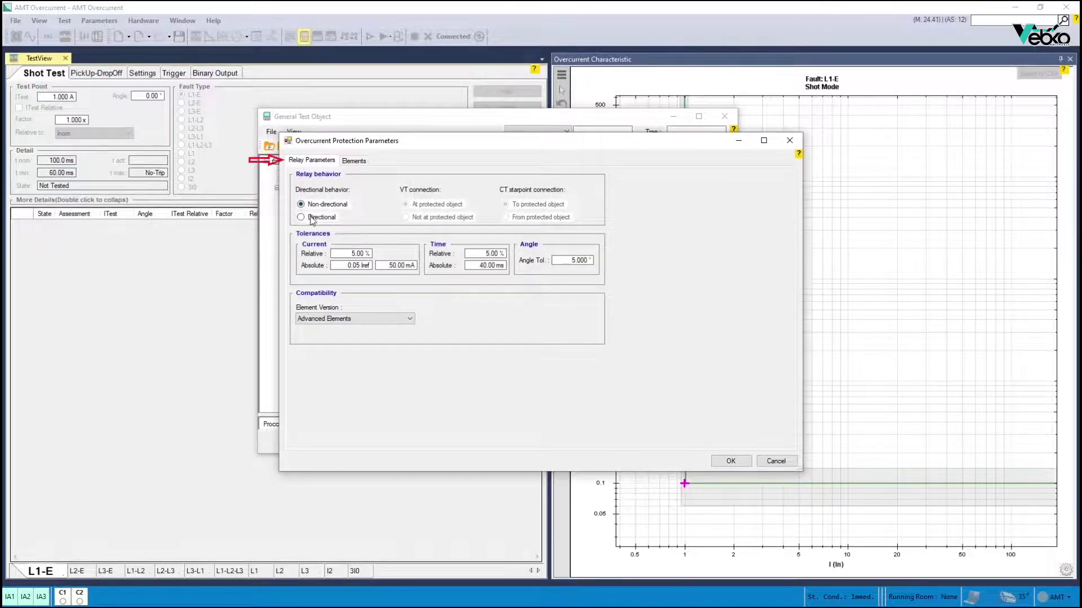
{"action": "left_click", "coordinate": [311, 218]}
{"action": "left_click", "coordinate": [354, 160]}
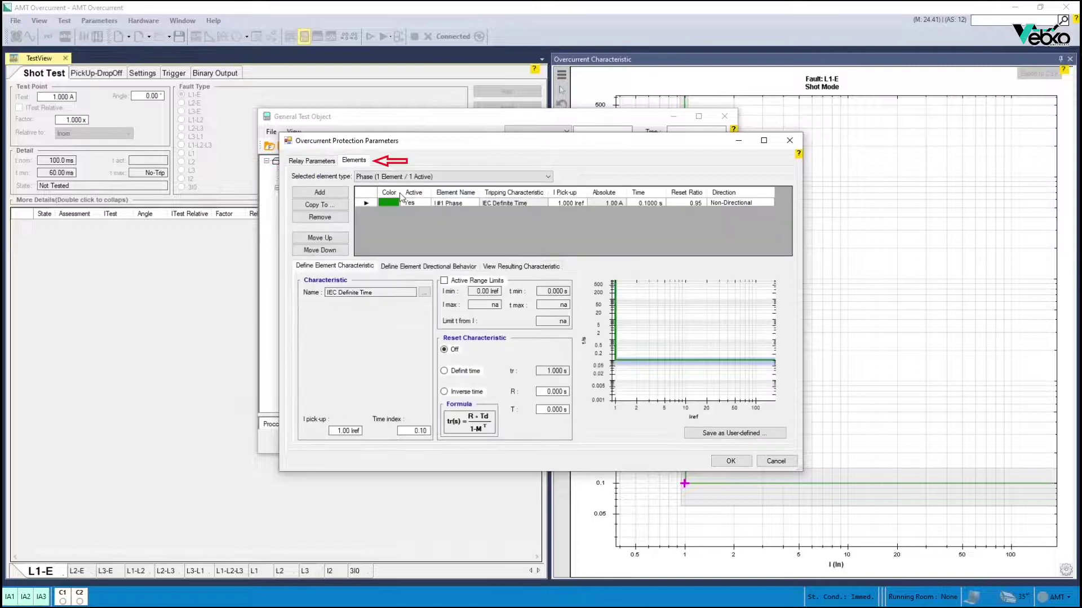
- Rename the phase element to DOC with an IEC Normal Inverse characteristic
{"action": "double_click", "coordinate": [456, 203]}
{"action": "type", "text": "DOC"}
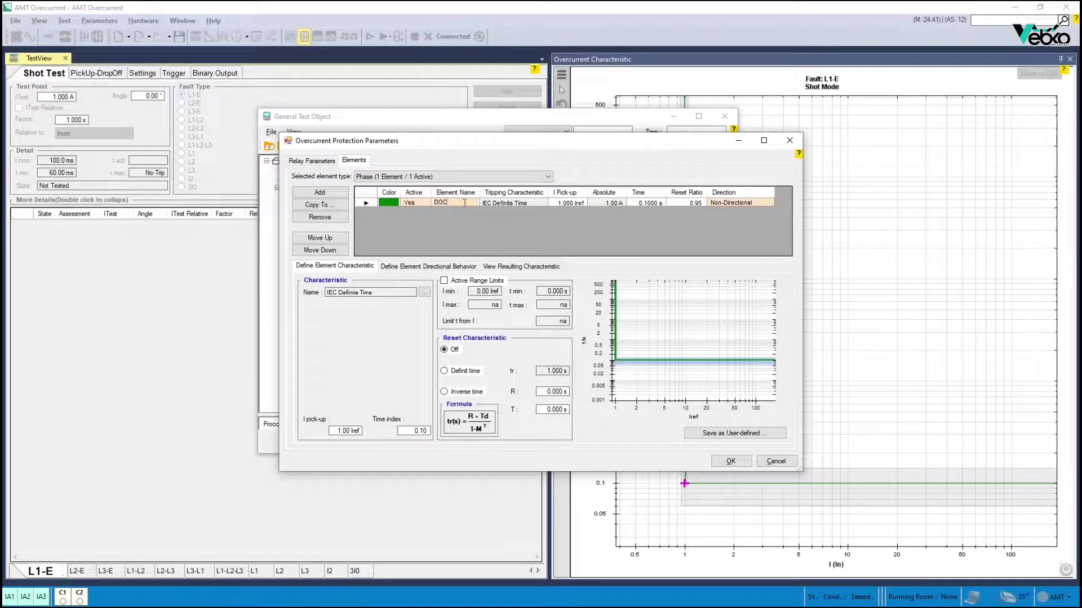
{"action": "left_click", "coordinate": [425, 292]}
{"action": "double_click", "coordinate": [338, 239]}
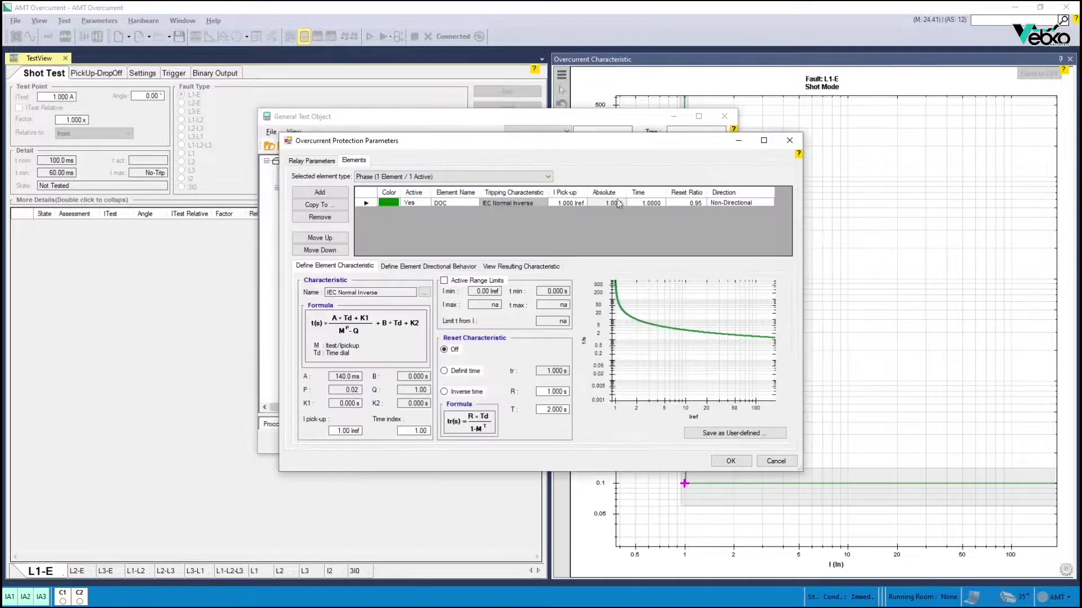
- Set the DOC element's time to 0.25 and its direction to Forward
{"action": "double_click", "coordinate": [648, 202]}
{"action": "type", "text": "0.25"}
{"action": "key", "text": "Return"}
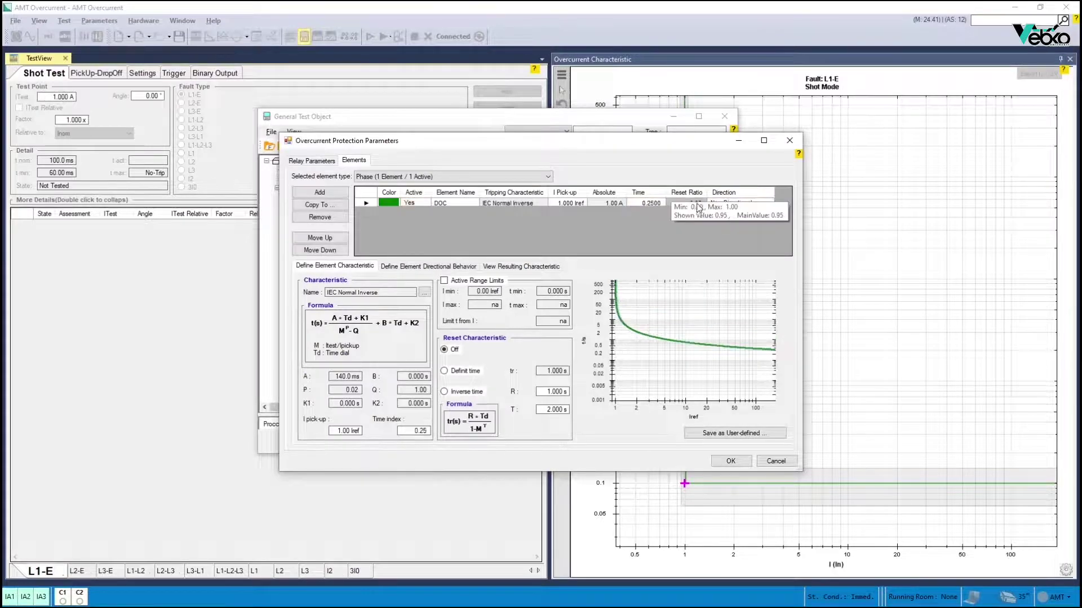
{"action": "left_click", "coordinate": [733, 203]}
{"action": "left_click", "coordinate": [768, 203]}
{"action": "left_click", "coordinate": [724, 219]}
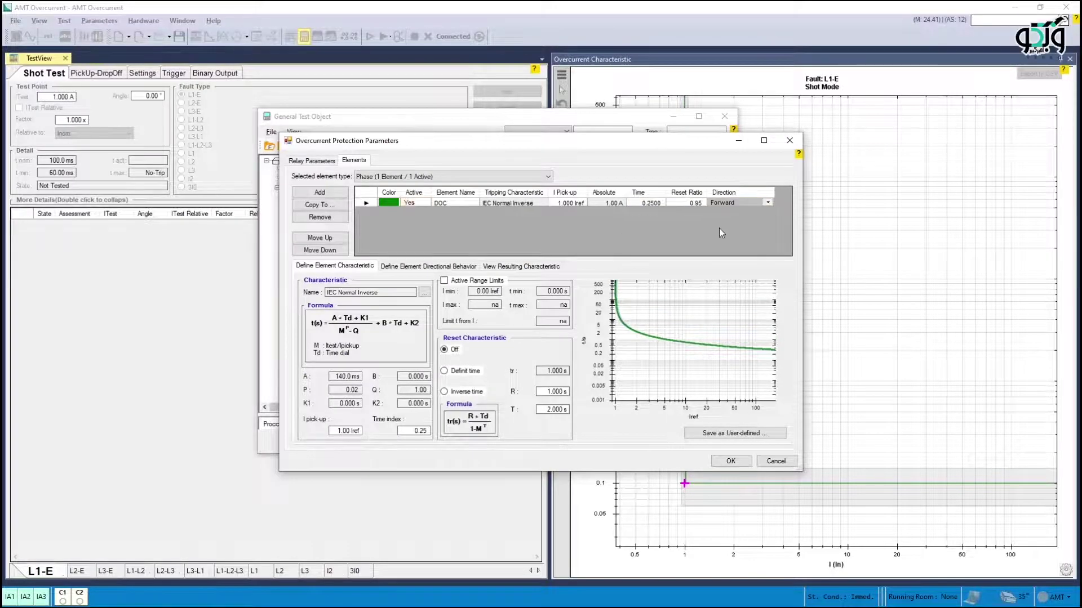
- Enter 45-90 for a -45° maximum torque angle and accept both parameter dialogs
{"action": "left_click", "coordinate": [459, 265]}
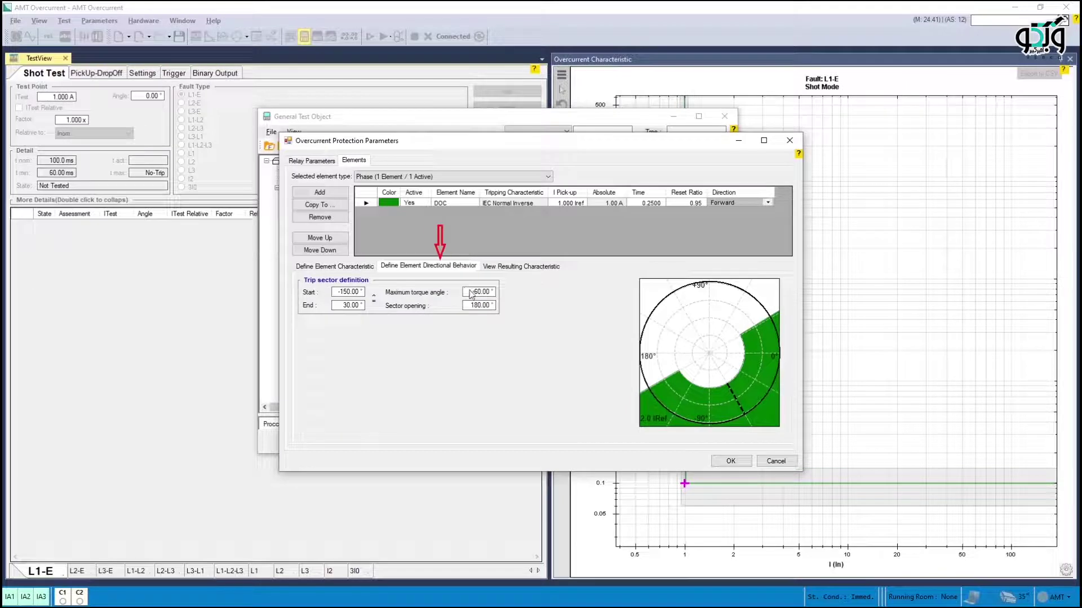
{"action": "double_click", "coordinate": [471, 293]}
{"action": "type", "text": "45-90"}
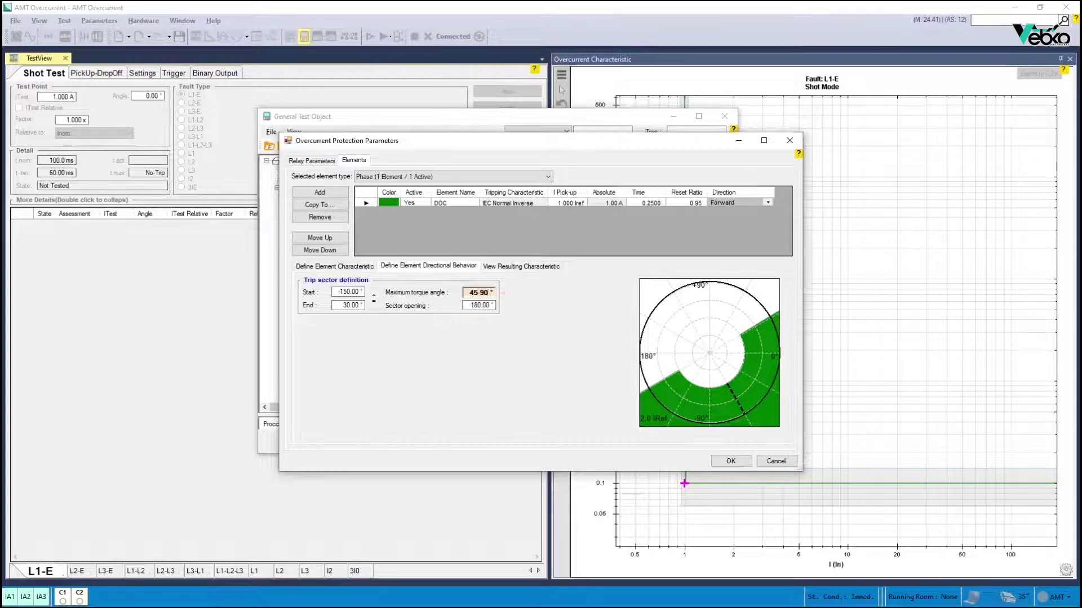
{"action": "key", "text": "Return"}
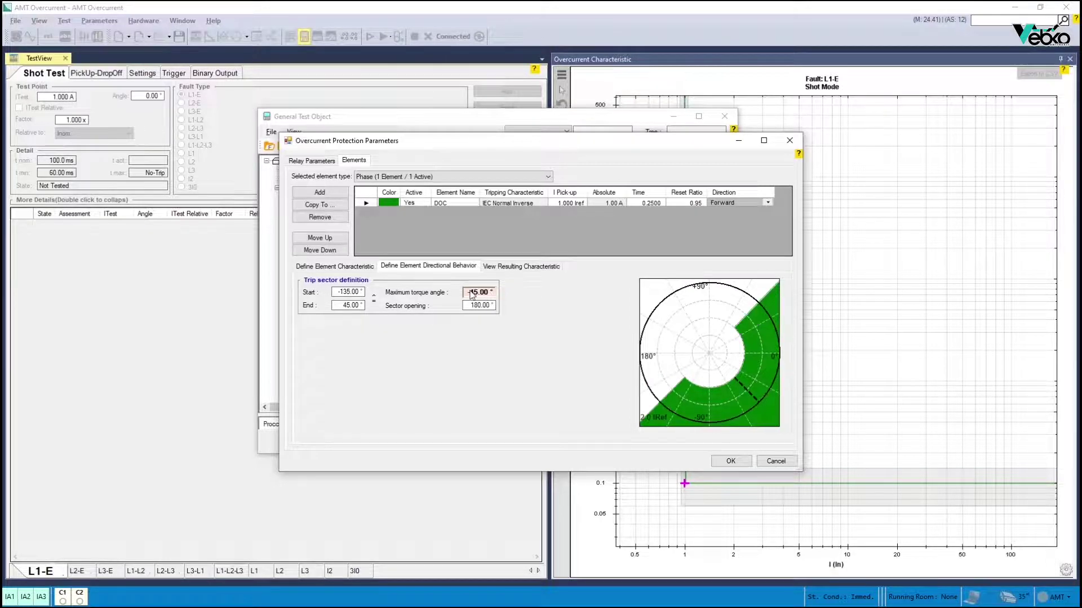
{"action": "left_click", "coordinate": [731, 461]}
{"action": "left_click", "coordinate": [663, 440]}
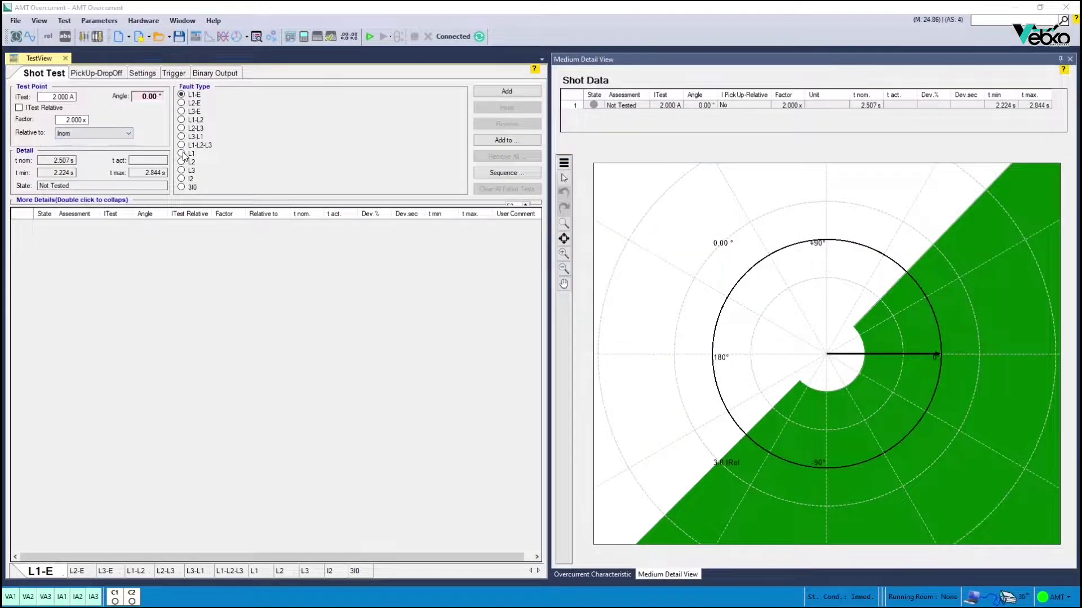
- Add a 2x shot relative to DOC at -45°
{"action": "left_click", "coordinate": [79, 134]}
{"action": "left_click", "coordinate": [83, 151]}
{"action": "double_click", "coordinate": [140, 95]}
{"action": "type", "text": "-45"}
{"action": "key", "text": "Return"}
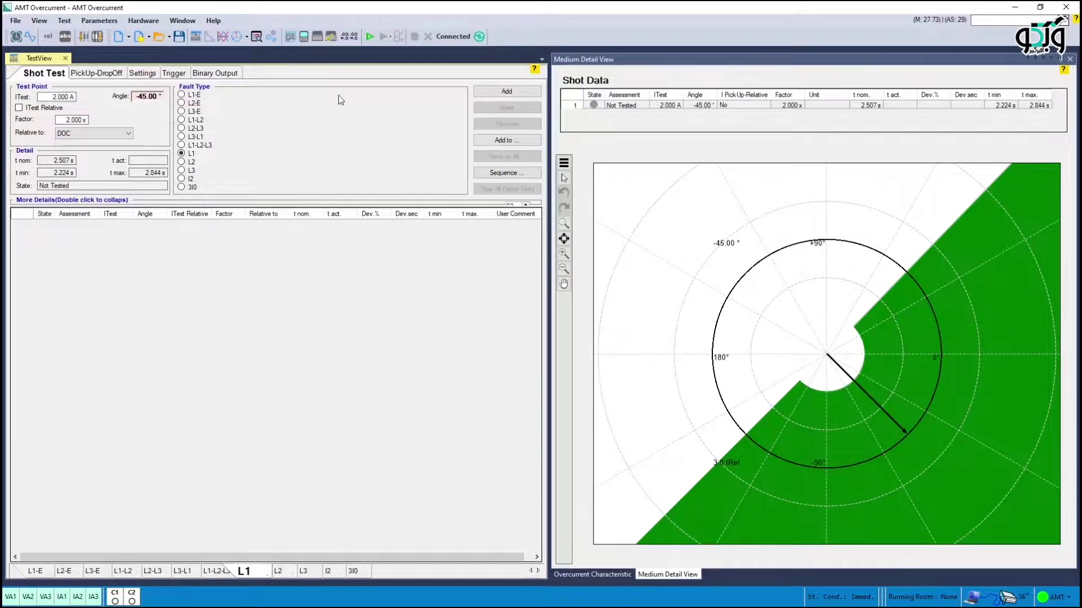
{"action": "left_click", "coordinate": [506, 91]}
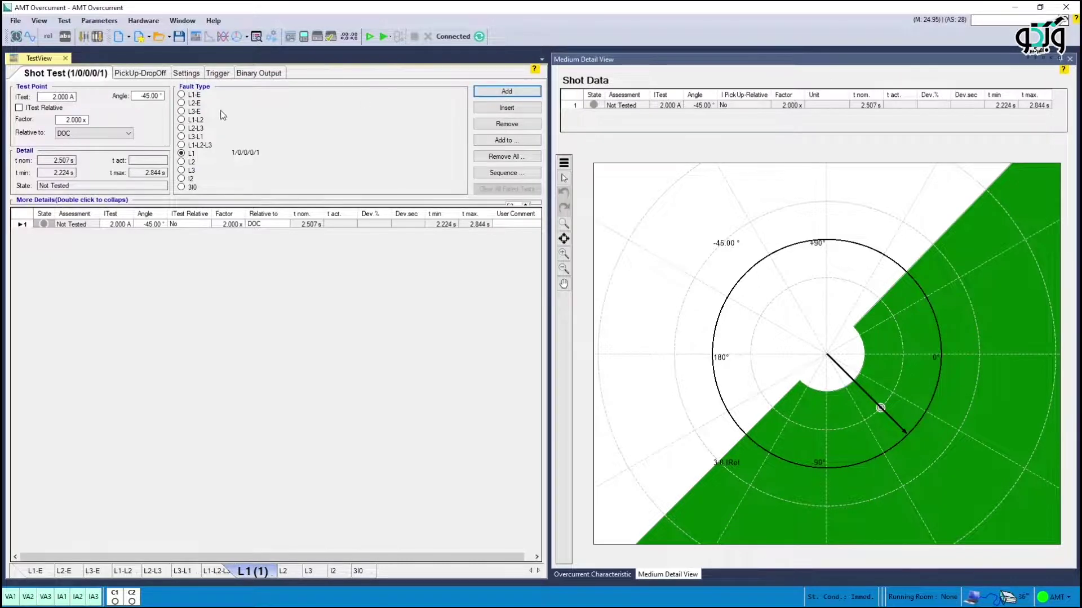
- Add a 4x shot at -45°
{"action": "double_click", "coordinate": [73, 120]}
{"action": "type", "text": "4"}
{"action": "key", "text": "Return"}
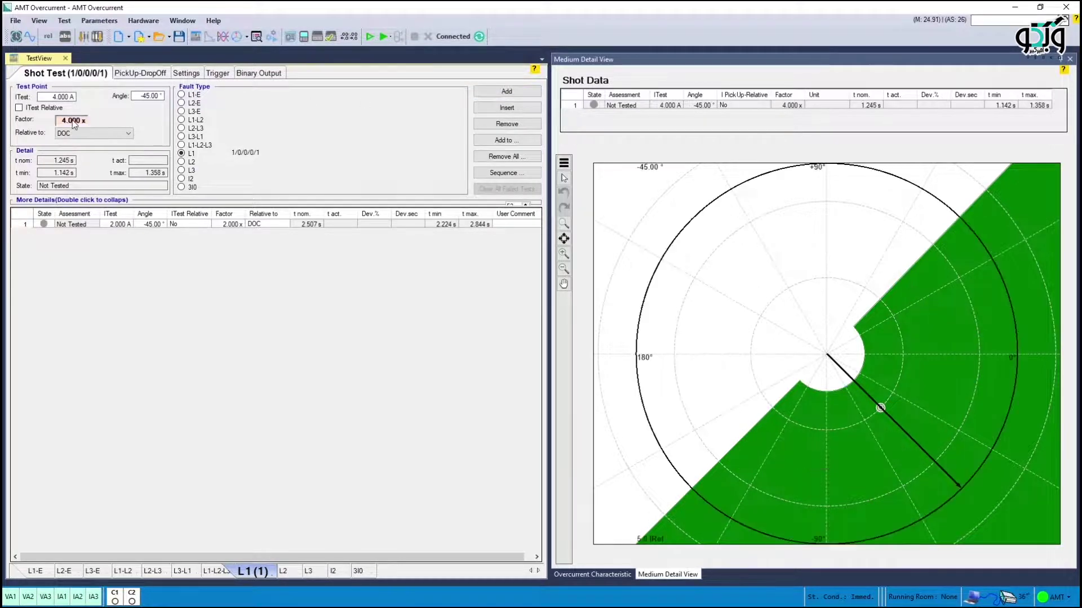
{"action": "left_click", "coordinate": [482, 93]}
- Add a 4x shot at 135°
{"action": "double_click", "coordinate": [145, 97]}
{"action": "type", "text": "135"}
{"action": "key", "text": "Return"}
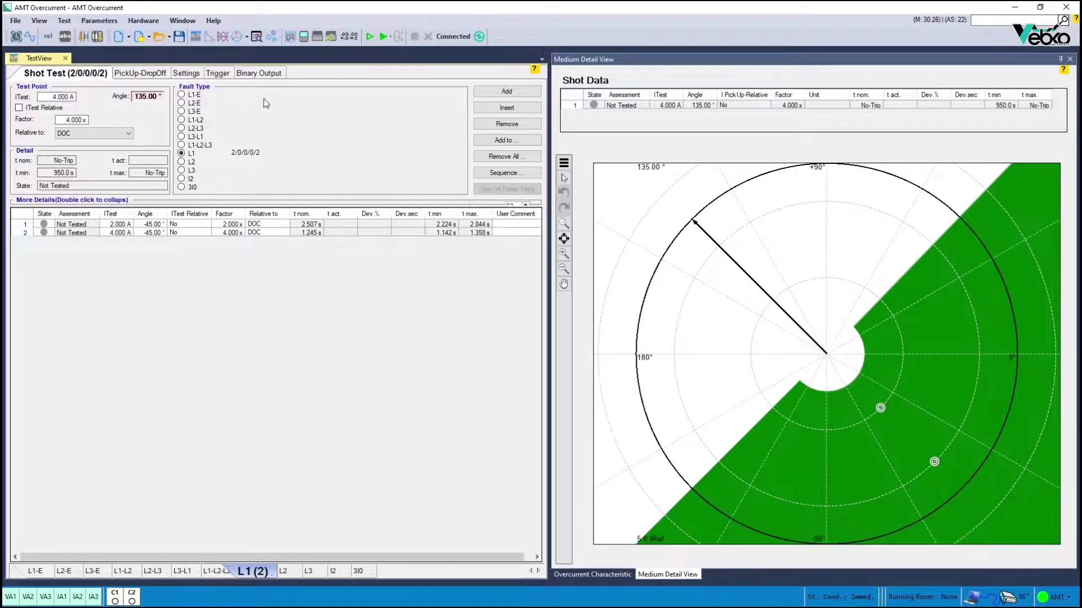
{"action": "left_click", "coordinate": [486, 92]}
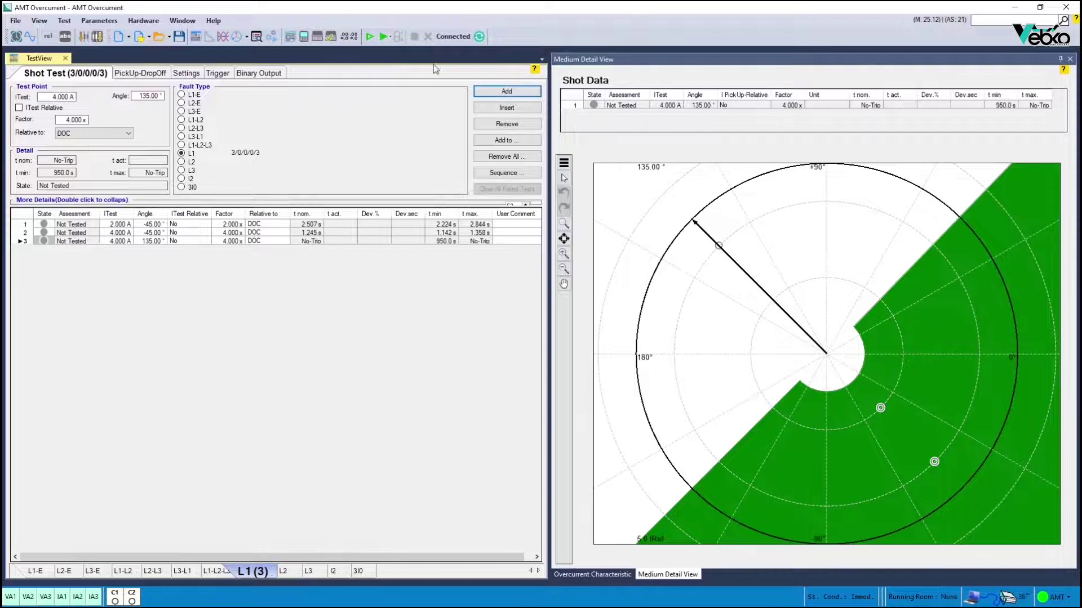
- Run the three L1 shot tests with Start/Continue Test
{"action": "left_click", "coordinate": [387, 38]}
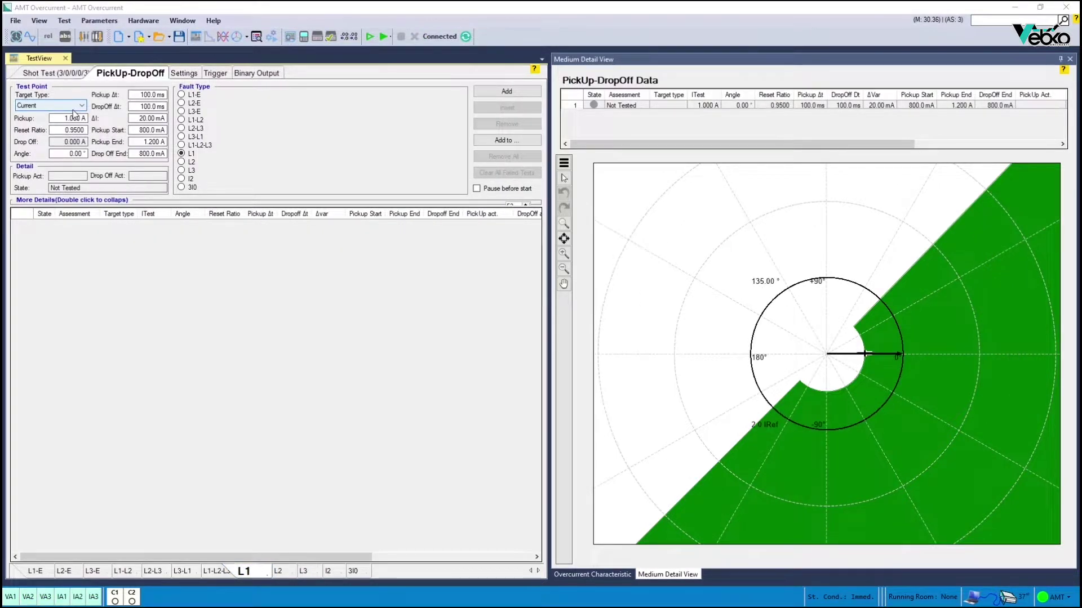
- Enter a -45° angle and 1 s pickup and dropoff Δt for the test point
{"action": "key", "text": "Tab"}
{"action": "key", "text": "Tab"}
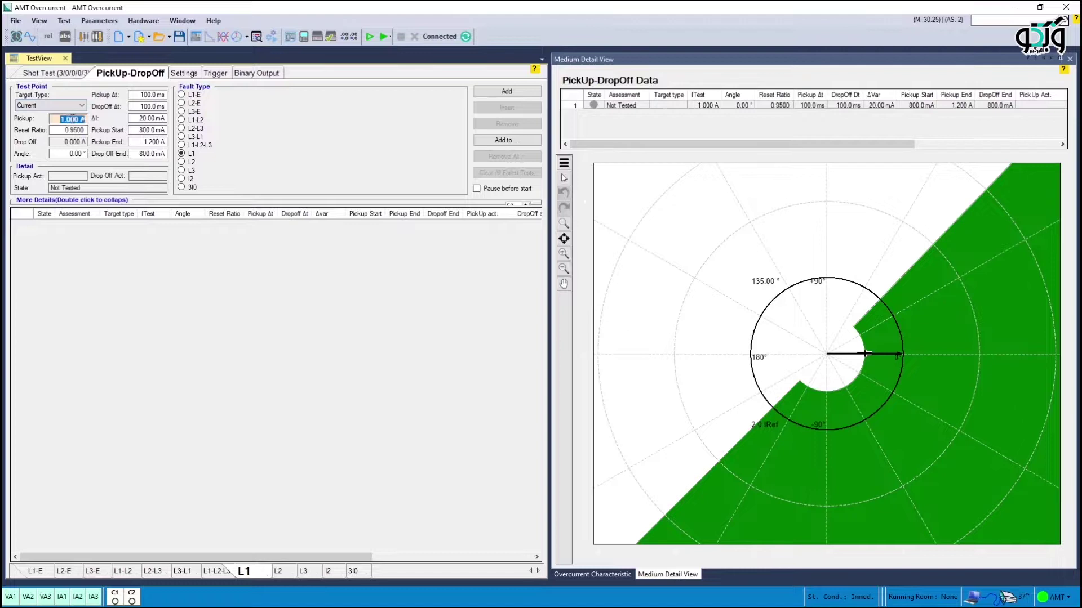
{"action": "key", "text": "Tab"}
{"action": "key", "text": "BackSpace"}
{"action": "type", "text": "-45"}
{"action": "key", "text": "Tab"}
{"action": "key", "text": "BackSpace"}
{"action": "type", "text": "1"}
{"action": "key", "text": "Tab"}
{"action": "key", "text": "BackSpace"}
{"action": "type", "text": "1"}
{"action": "key", "text": "Tab"}
{"action": "key", "text": "Tab"}
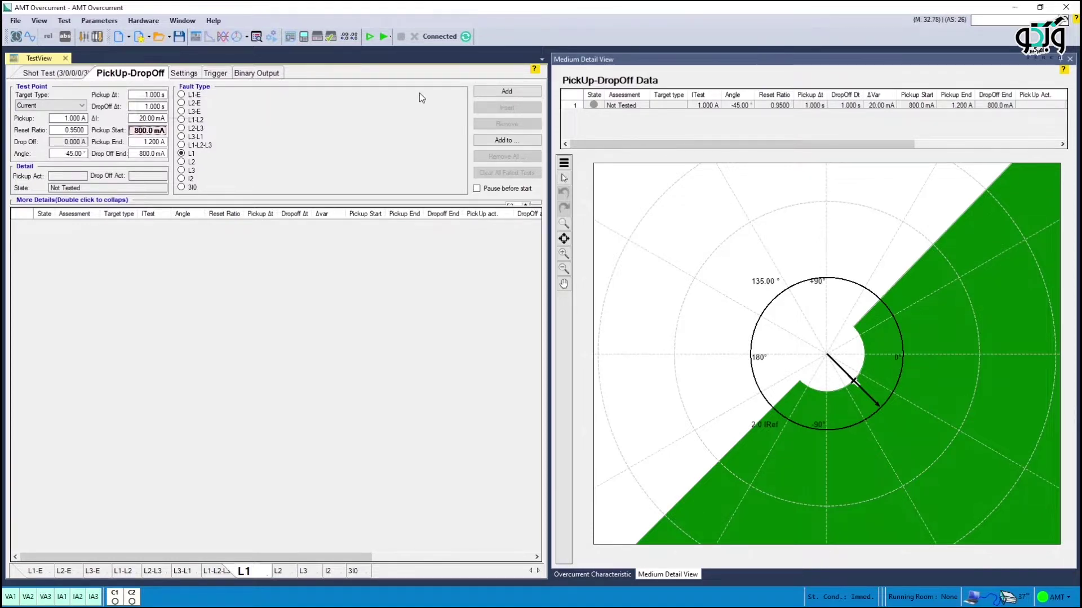
- Add the pickup-dropoff test and set the C1 Trip trigger to 0->1
{"action": "left_click", "coordinate": [496, 92]}
{"action": "left_click", "coordinate": [267, 76]}
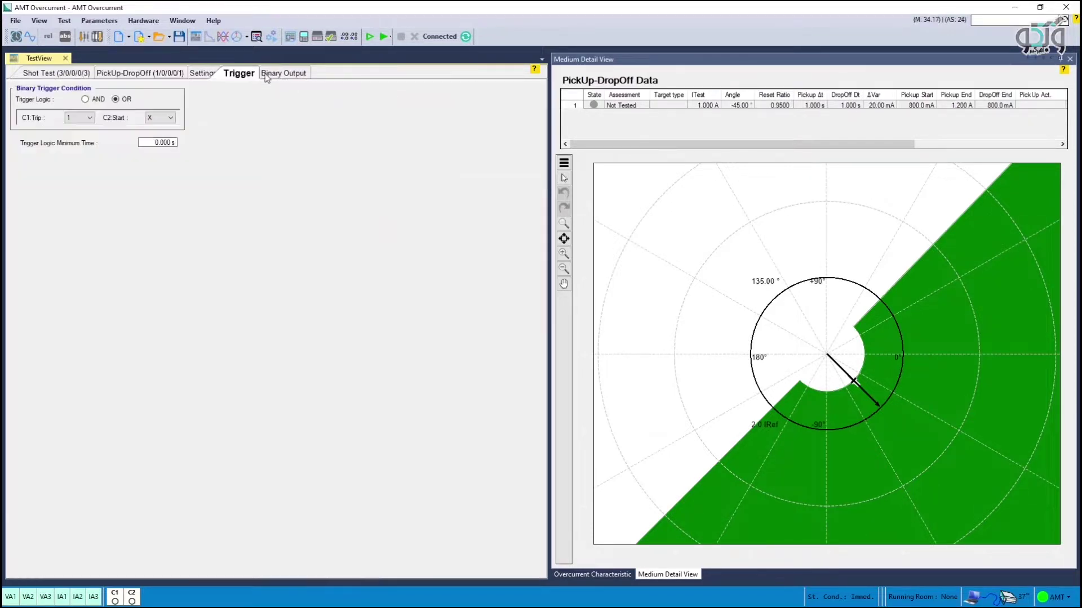
{"action": "left_click", "coordinate": [84, 117]}
{"action": "left_click", "coordinate": [77, 145]}
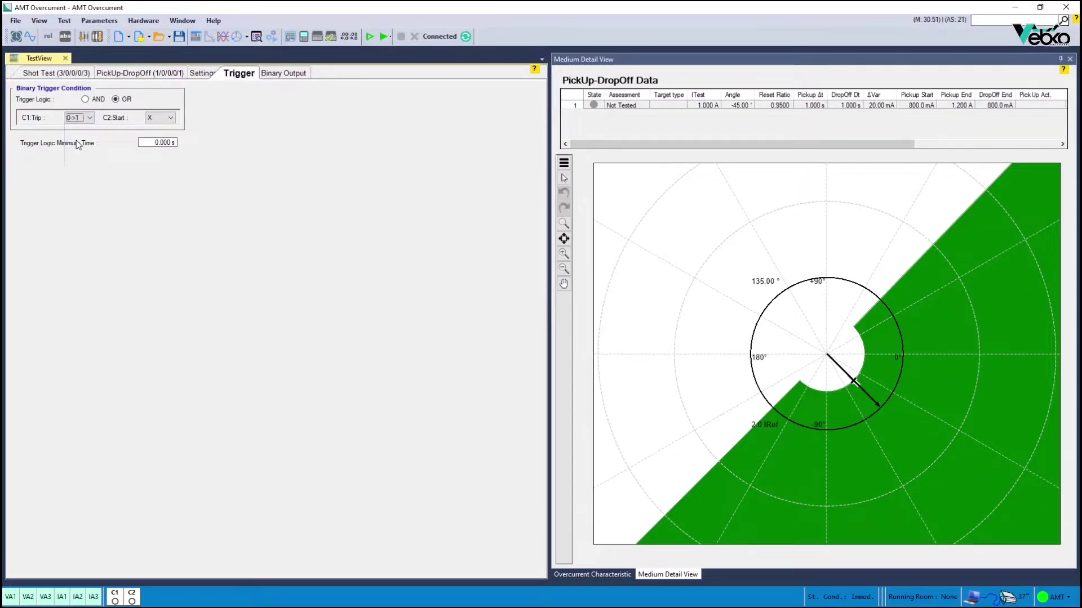